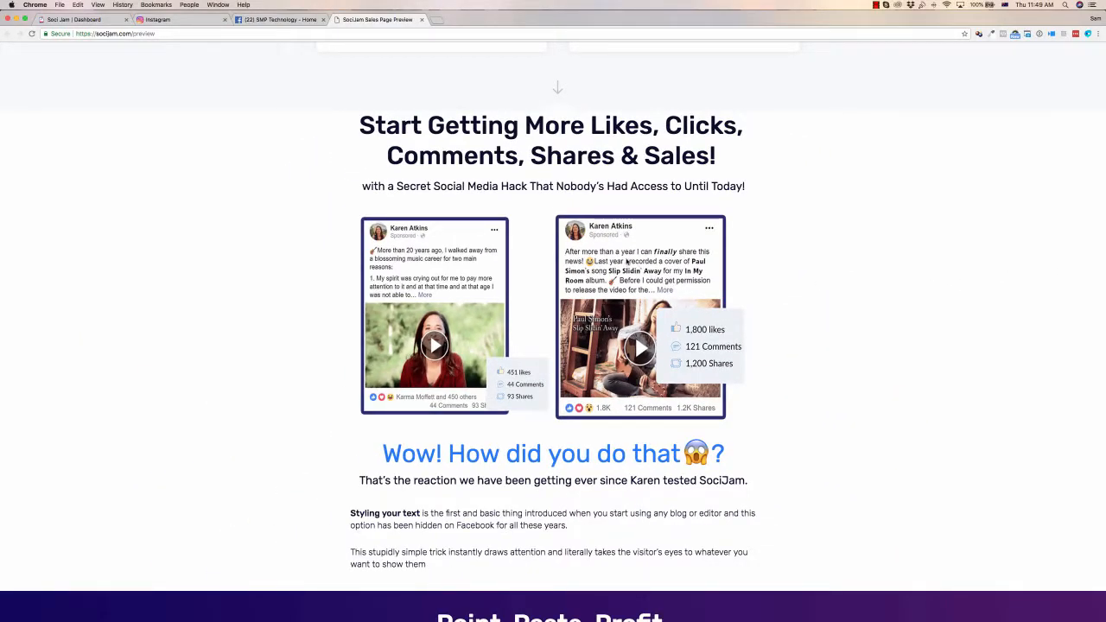
Open SociJam and write three lines: "How would you like to make an income online today?", "A sustainable income...", "Click the link below to find out more!".
click(78, 19)
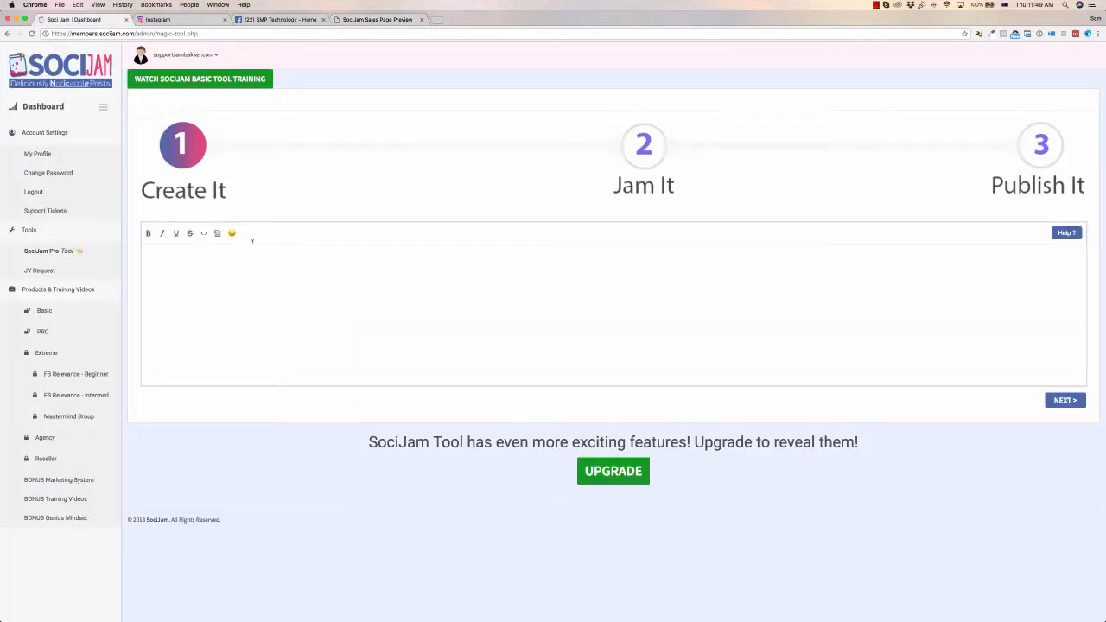
click(203, 274)
text(How would you like to make and income online)
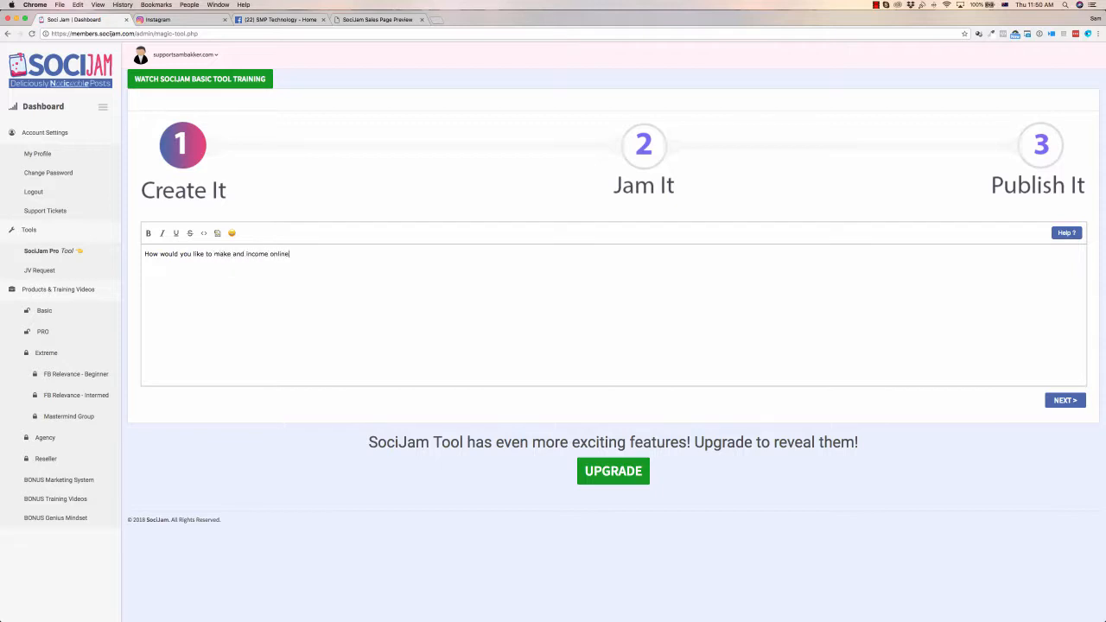
text( today?)
key(Return)
text(A sustainable )
text(income... )
text(Click the link )
text(below)
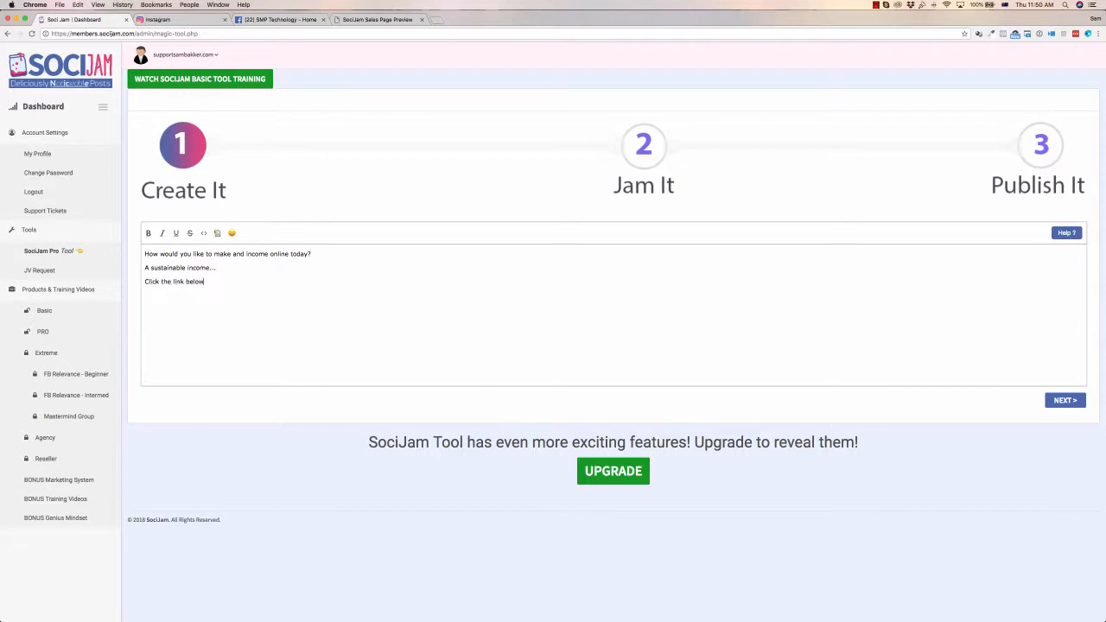
text( to find out more!)
click(245, 253)
key(BackSpace)
Make "income online today?" bold and "you" bold italic in the first line of the post.
drag(243, 253, 305, 253)
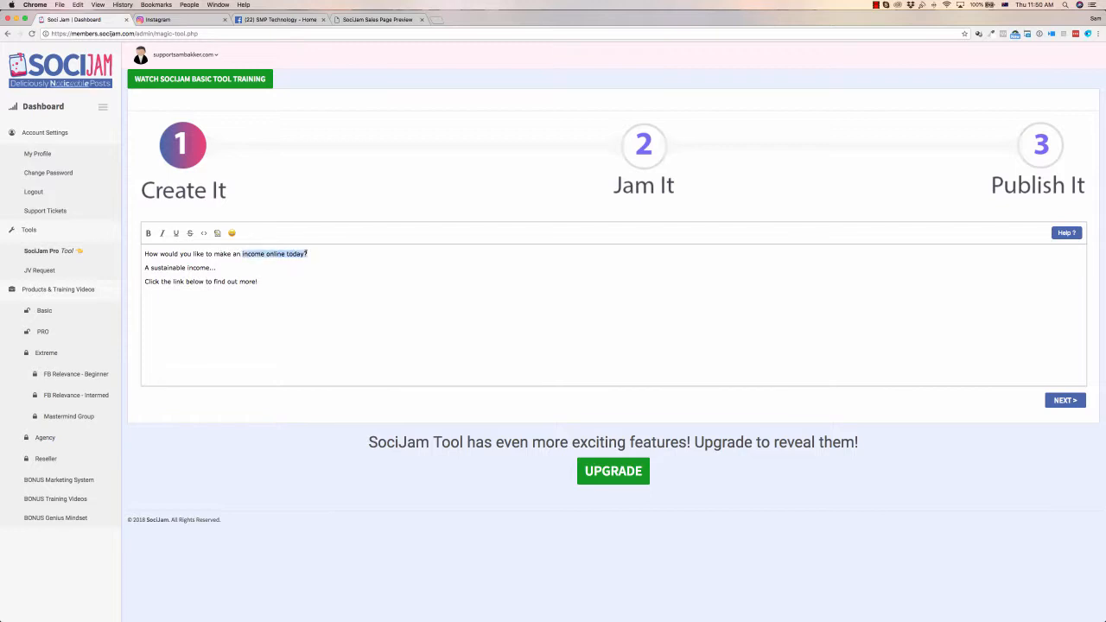
click(149, 233)
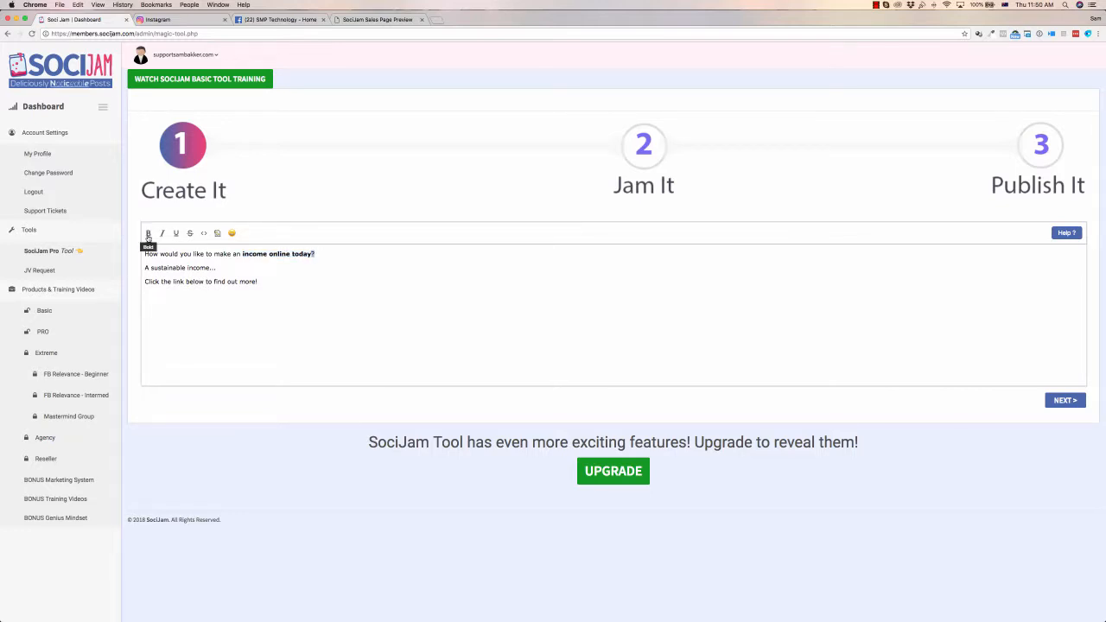
click(324, 253)
drag(179, 253, 193, 253)
click(149, 234)
click(162, 234)
click(333, 254)
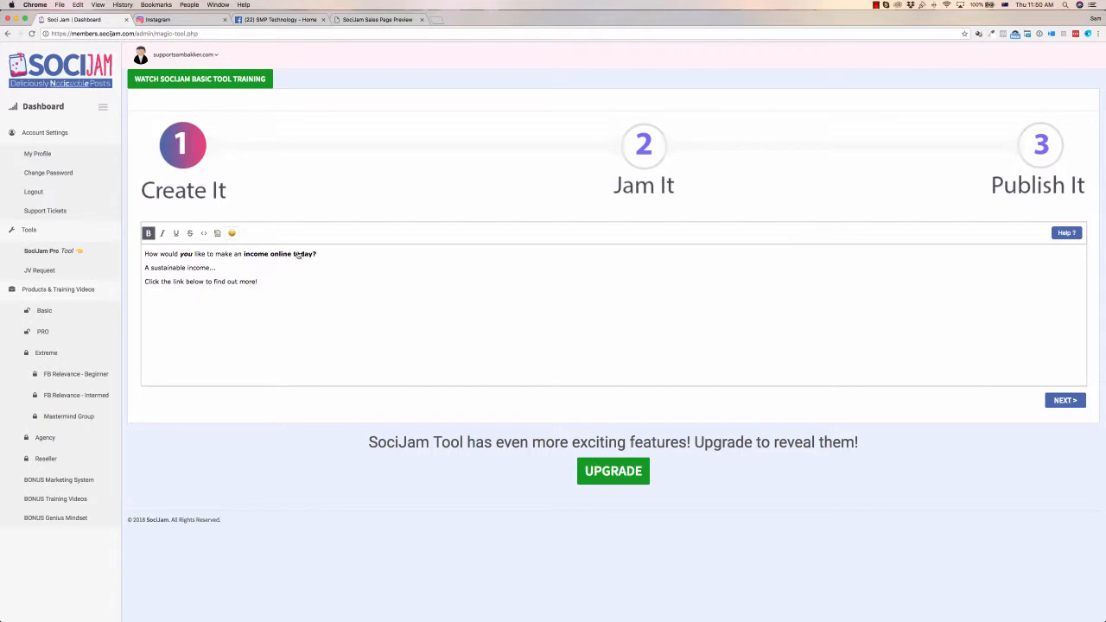
Insert a money bag emoji and a flying money emoji at the end of the first line.
click(233, 234)
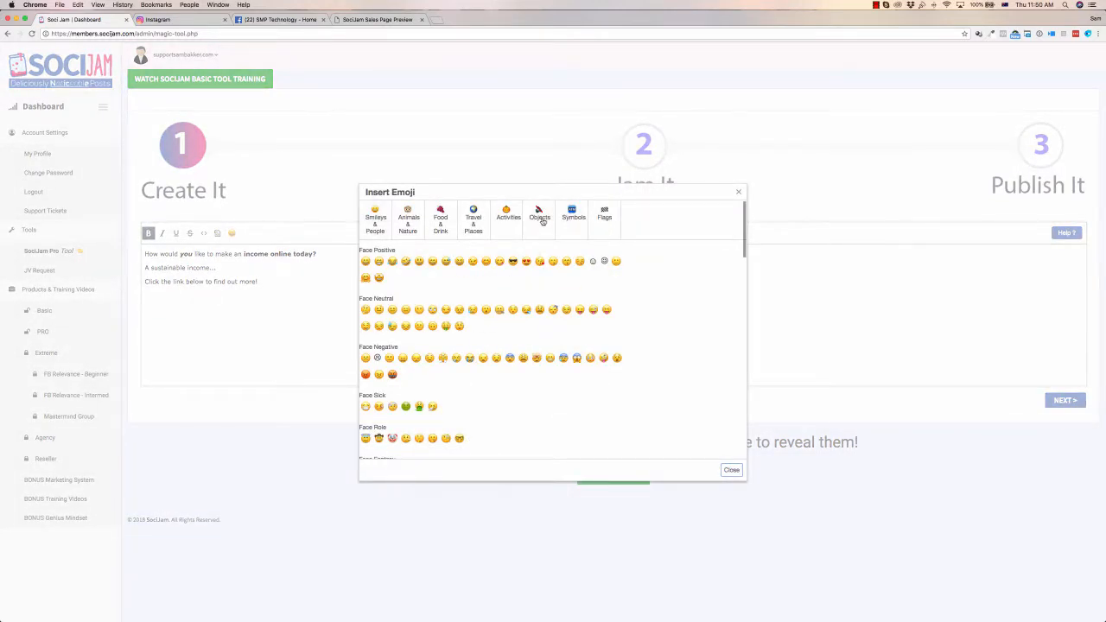
click(542, 221)
scroll(469, 334, down, 5)
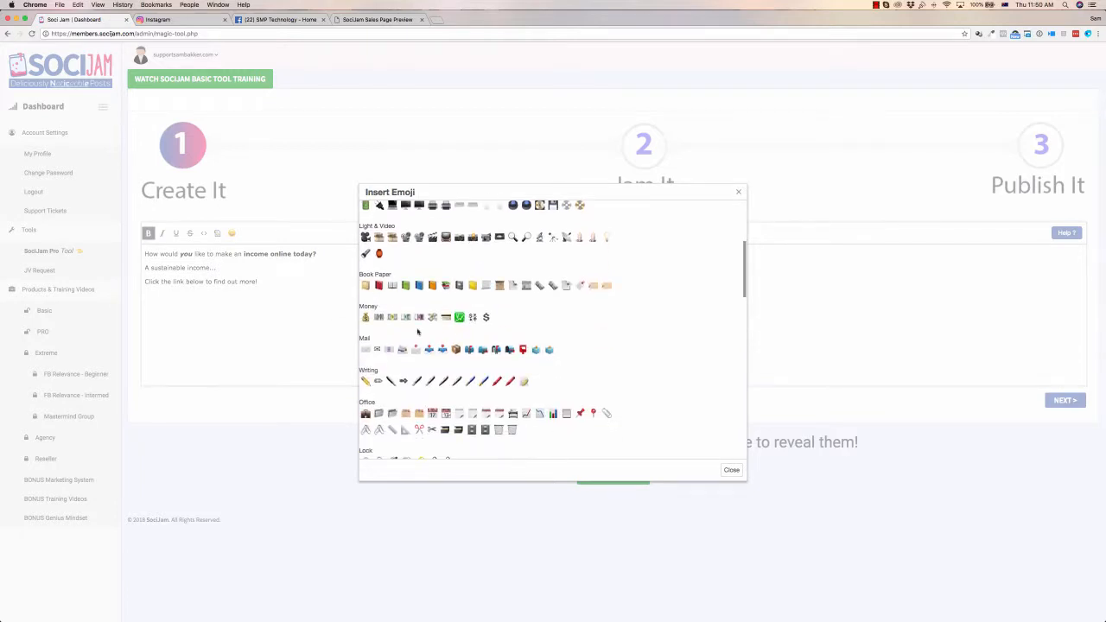
click(363, 319)
click(432, 317)
click(731, 470)
Insert a green recycling emoji and a green check mark emoji after "A sustainable income...".
click(235, 266)
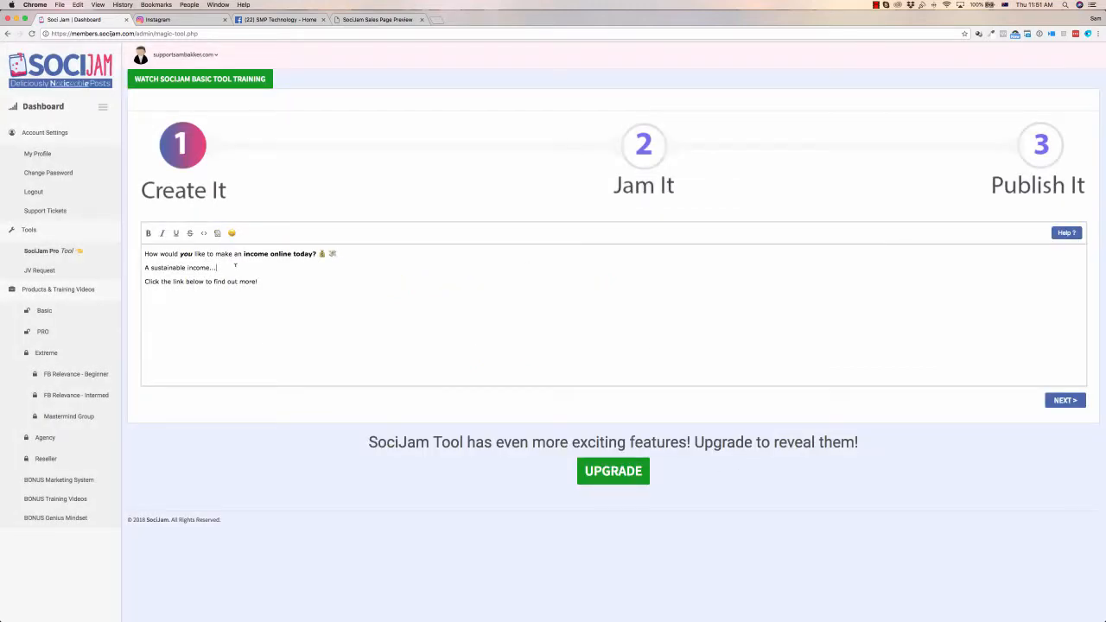
click(231, 233)
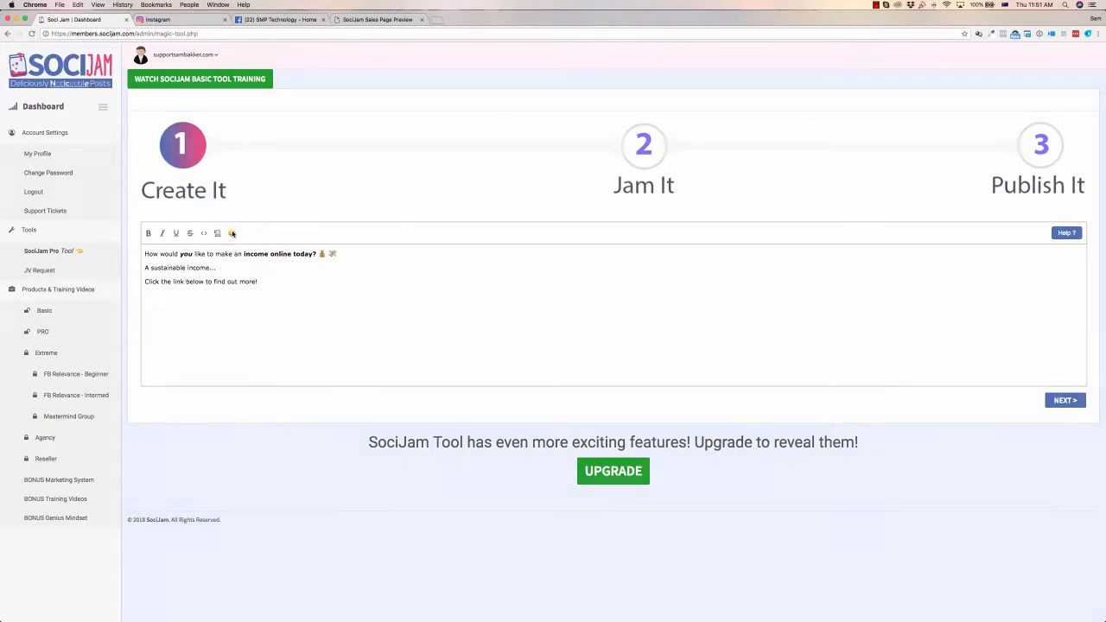
click(535, 218)
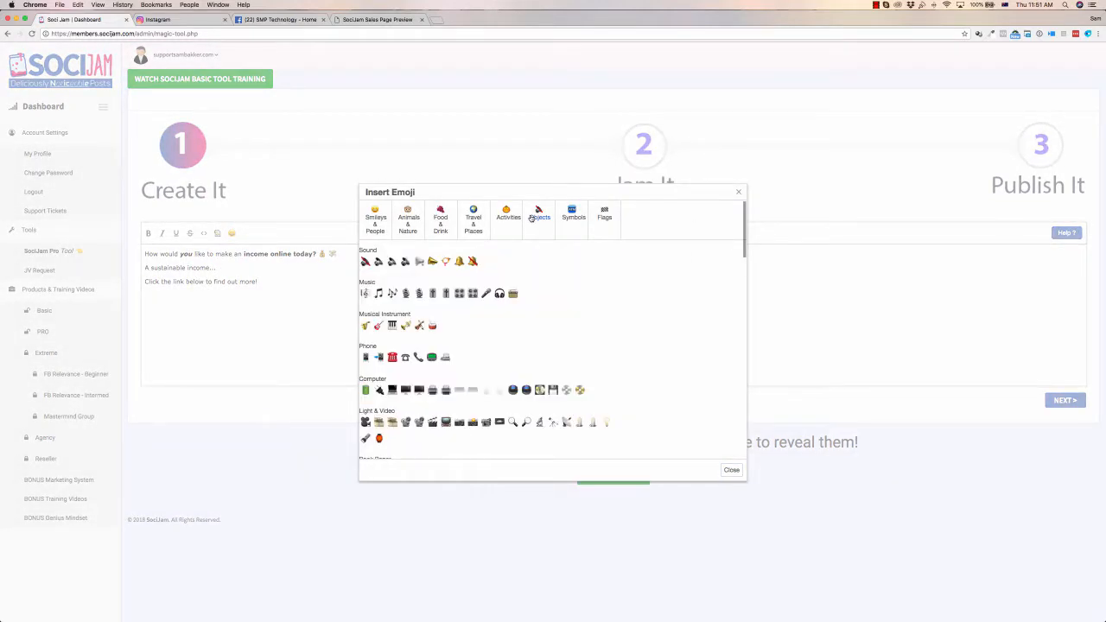
scroll(563, 239, down, 10)
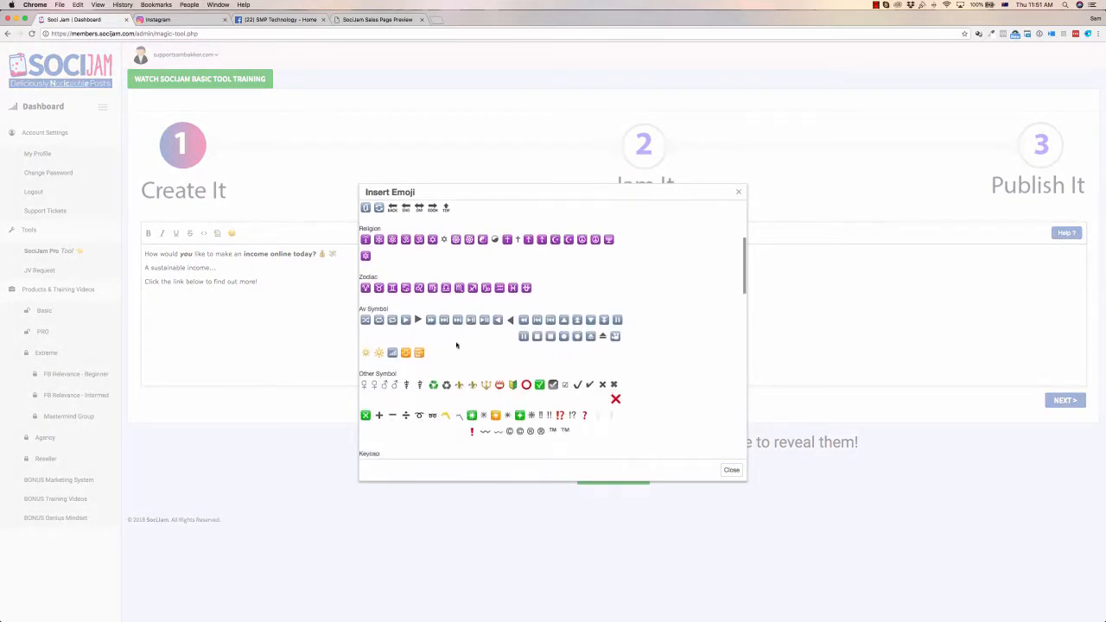
click(433, 295)
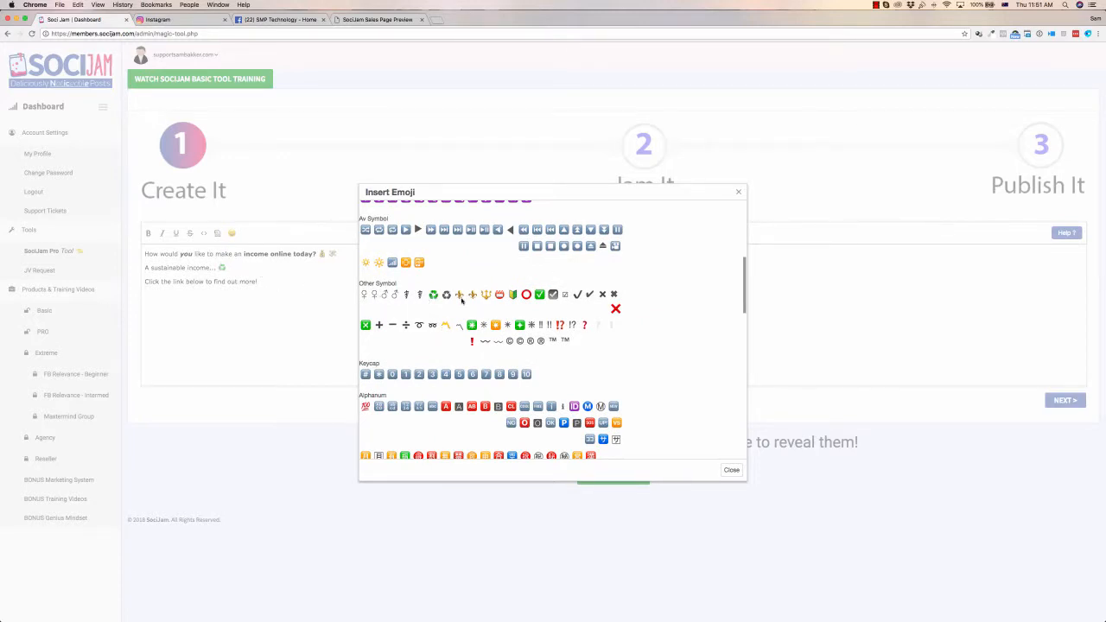
click(540, 295)
click(731, 471)
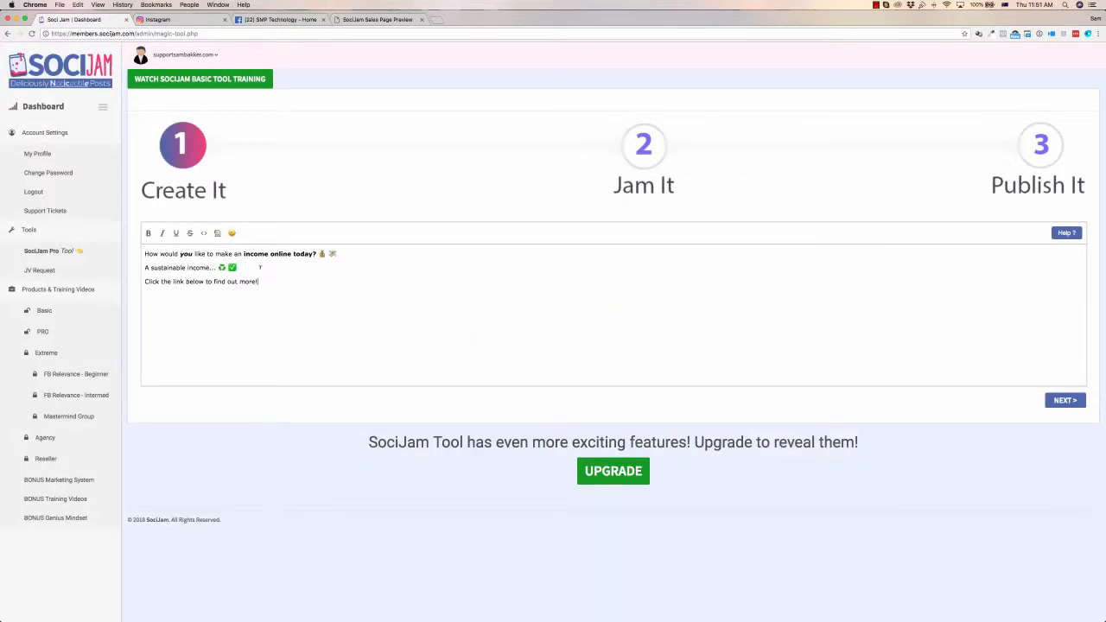
Insert a black play-arrow symbol at the end of the "Click the link below to find out more!" line.
click(232, 234)
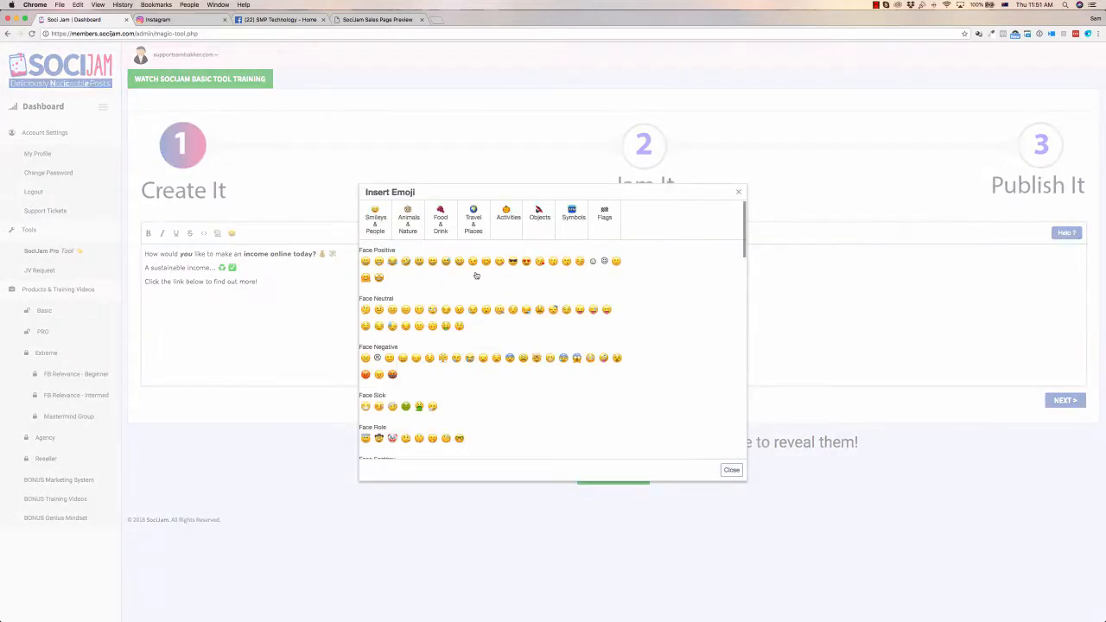
click(574, 218)
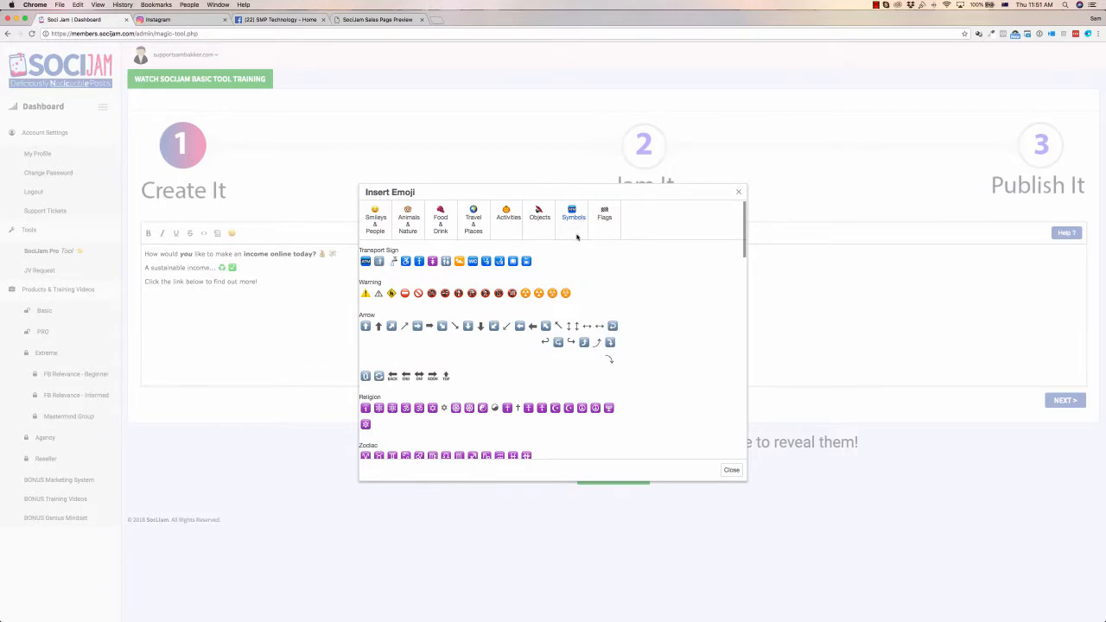
scroll(579, 320, down, 5)
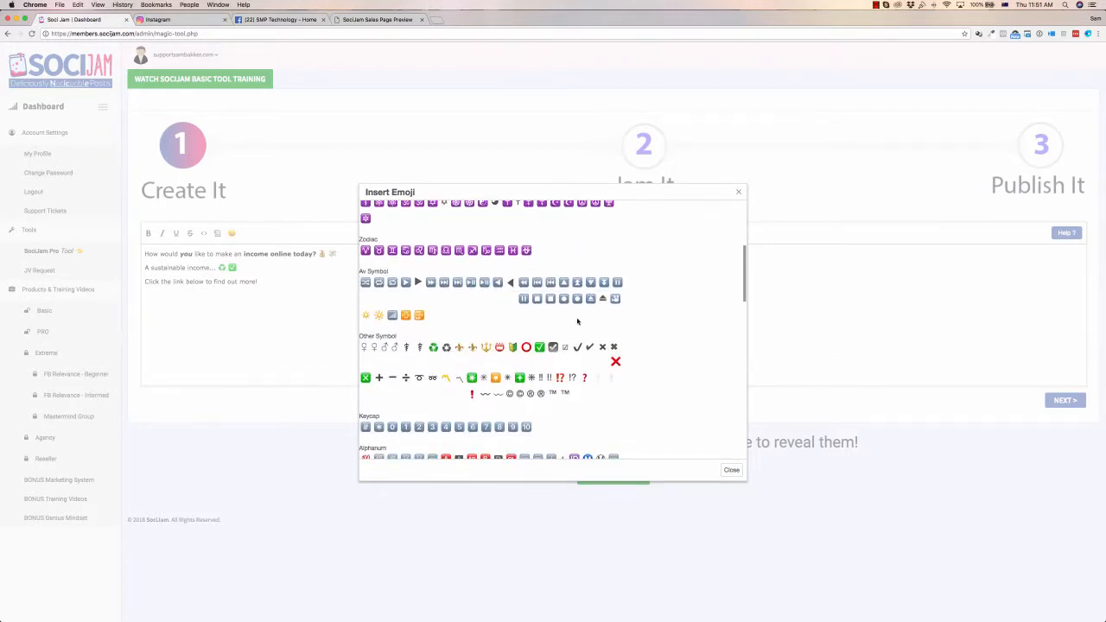
scroll(578, 322, down, 5)
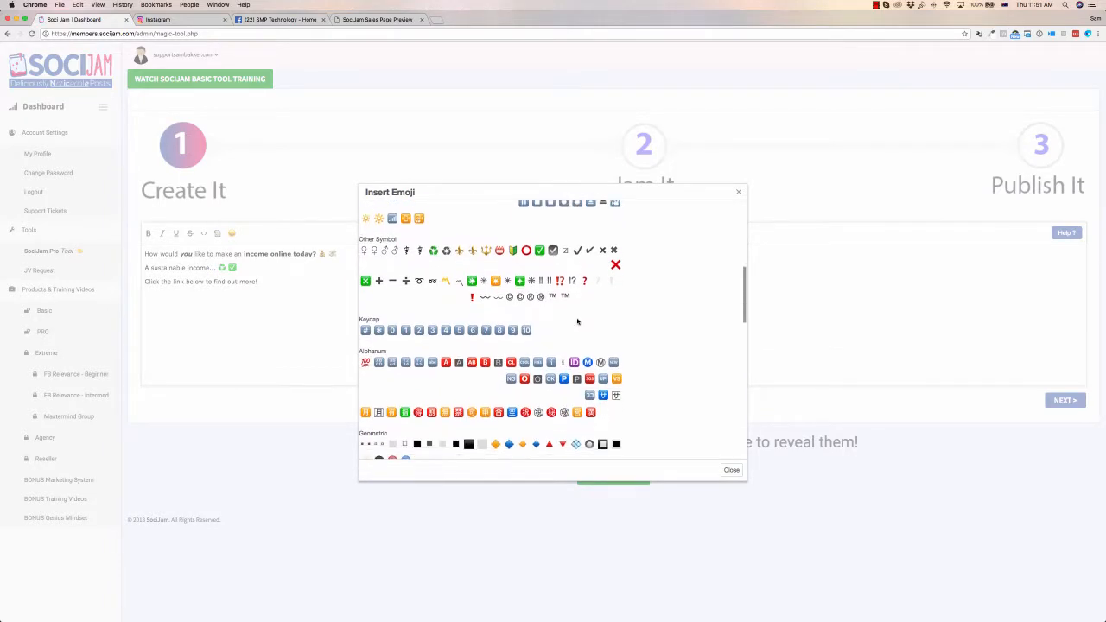
scroll(577, 321, down, 4)
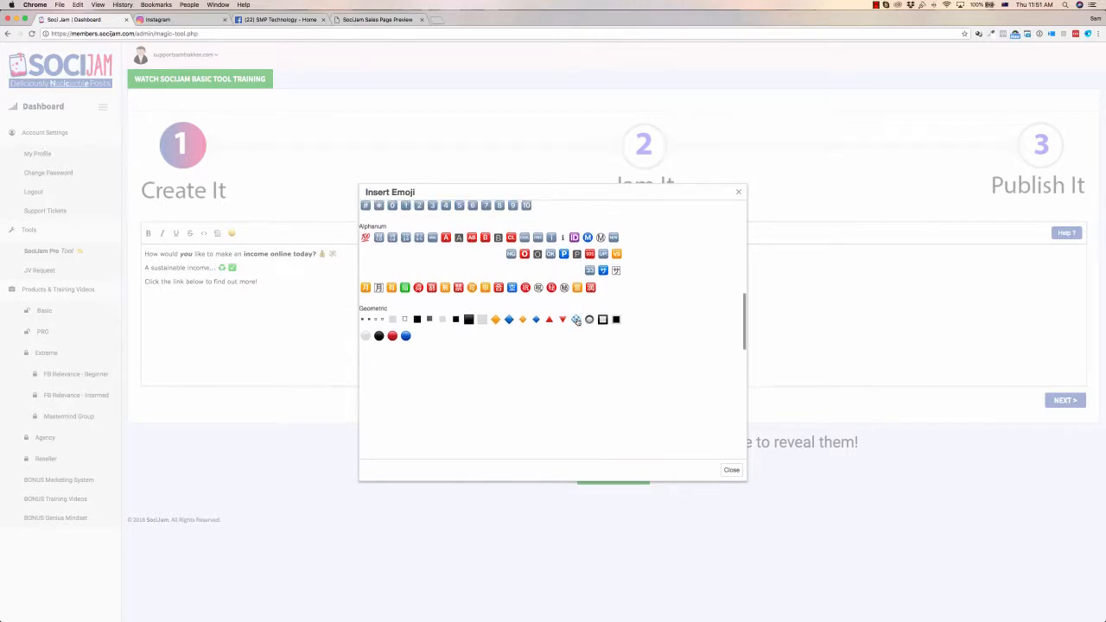
scroll(575, 321, up, 6)
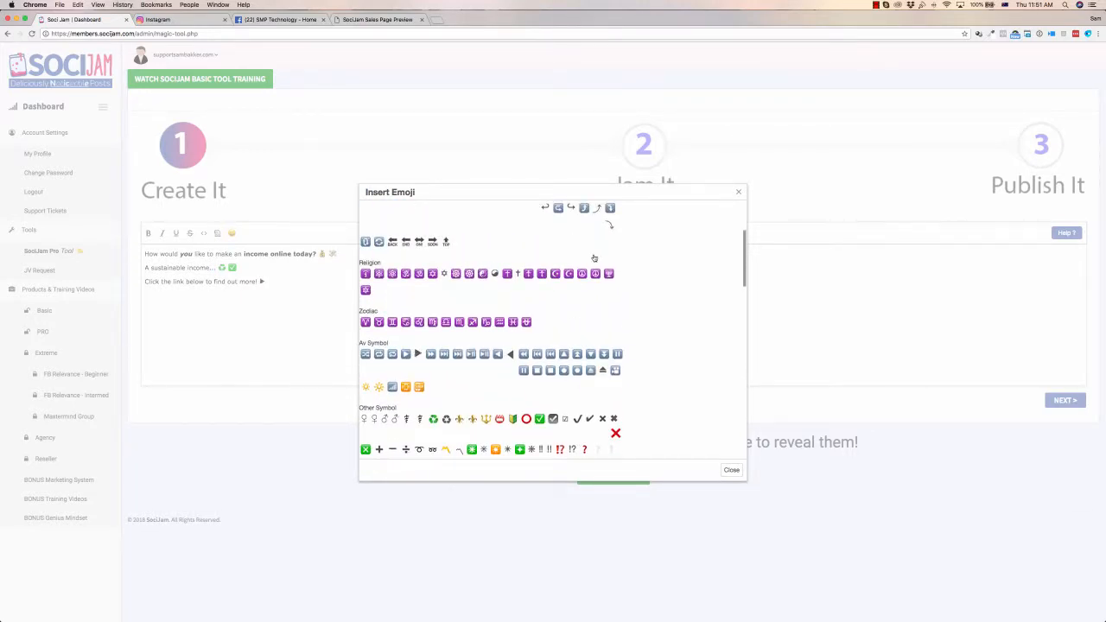
click(730, 472)
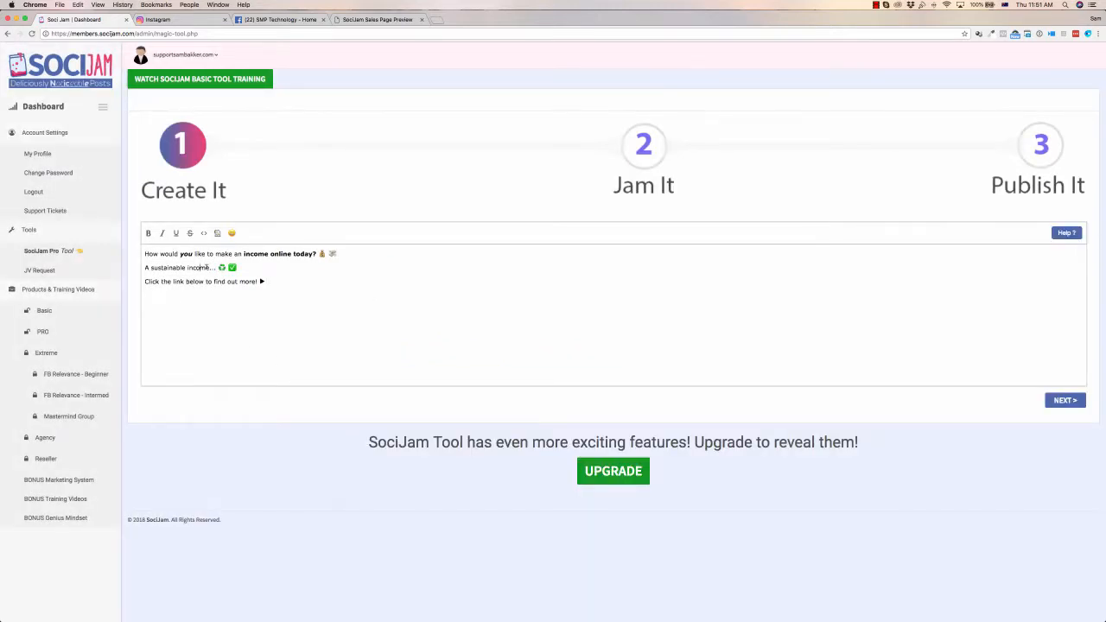
Format the text "A sustainable income..." in the second line as bold italic.
drag(216, 267, 185, 280)
click(148, 233)
click(163, 234)
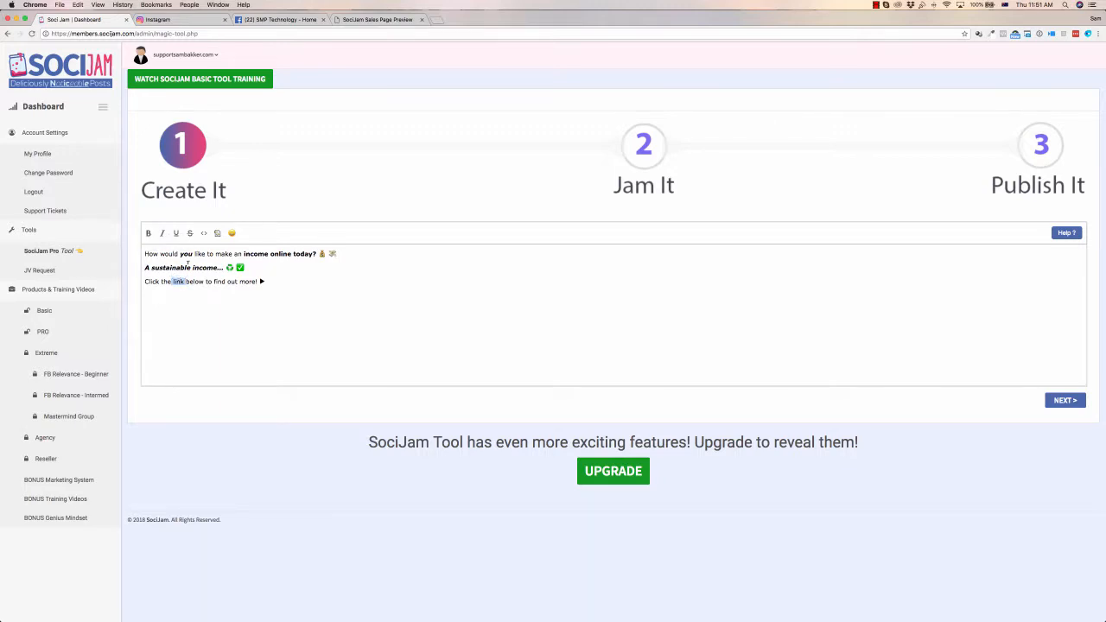
click(187, 282)
Try pasting the SociJam editor's formatted text directly into a new post on the SMP Technology Facebook page.
click(281, 19)
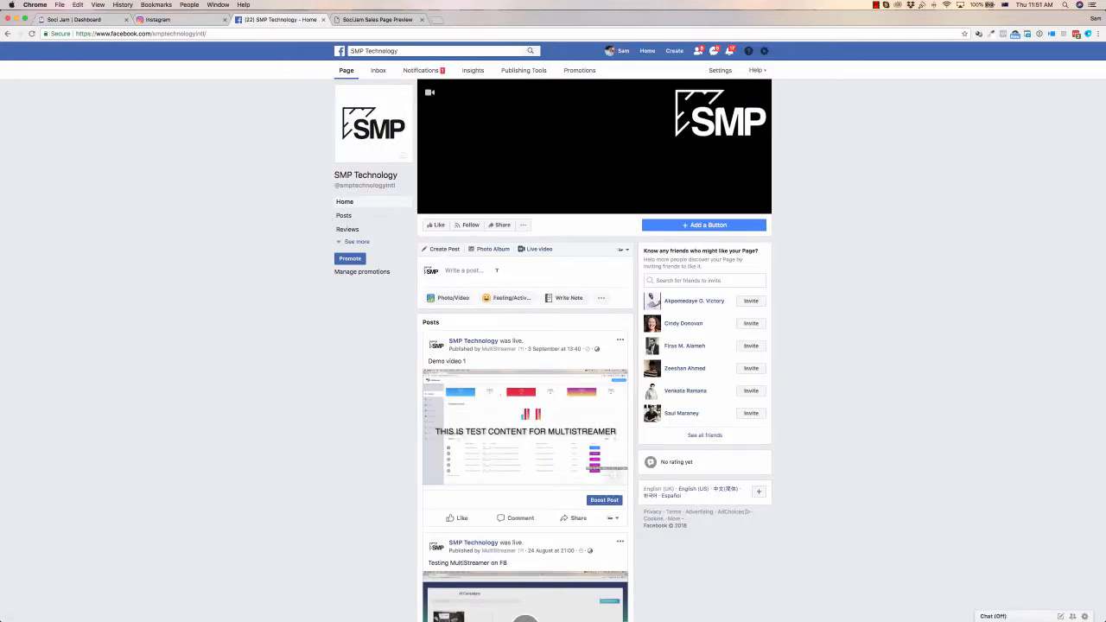
click(467, 270)
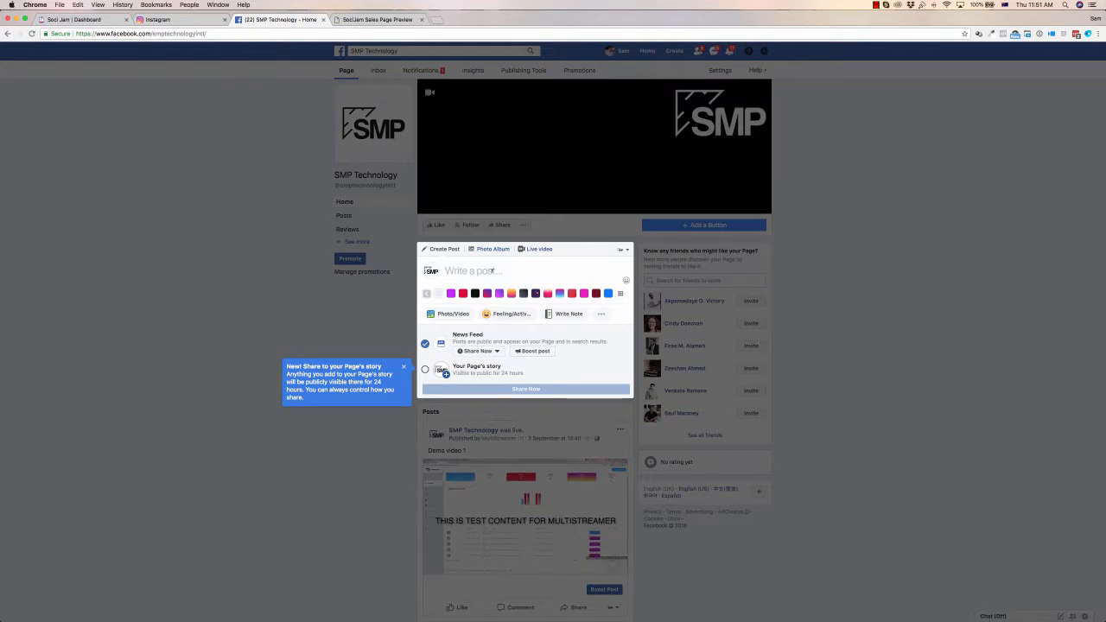
click(78, 19)
drag(197, 254, 139, 252)
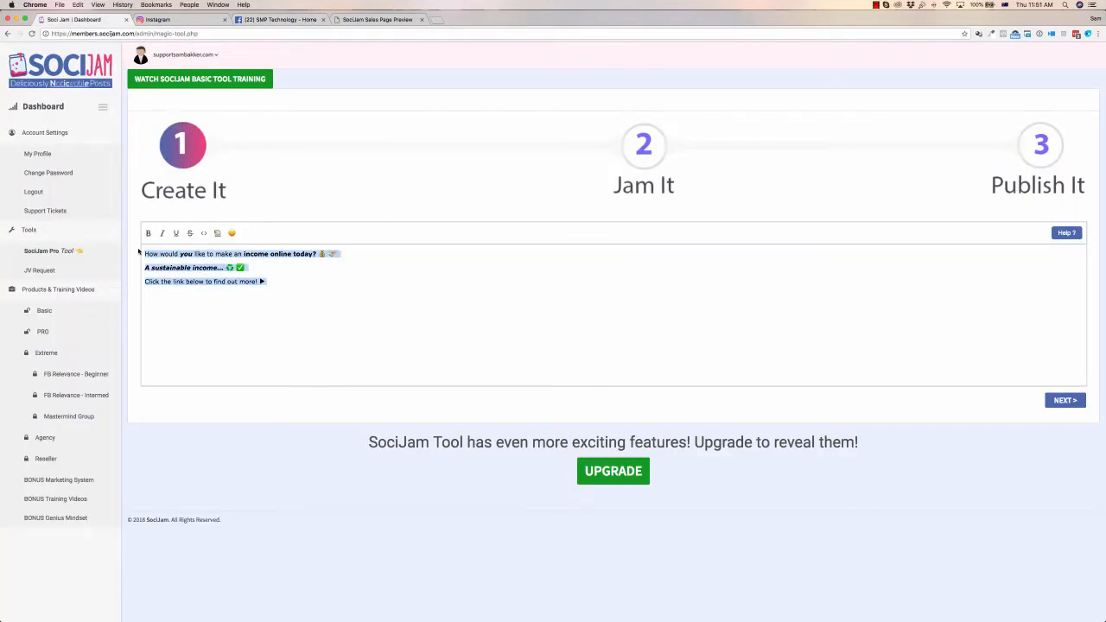
click(279, 19)
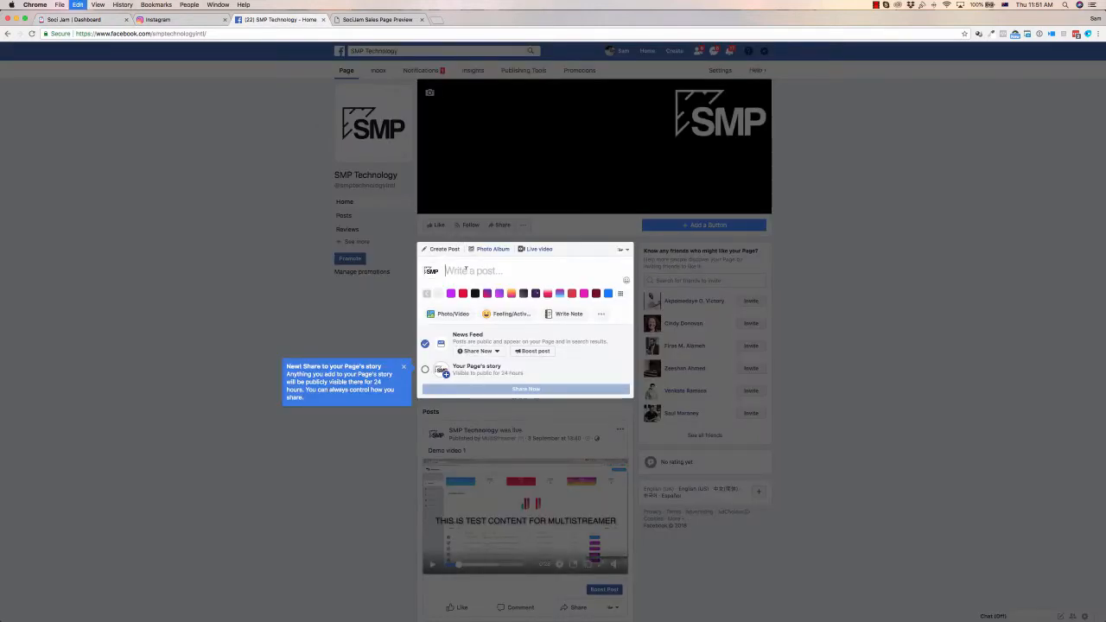
key(super+v)
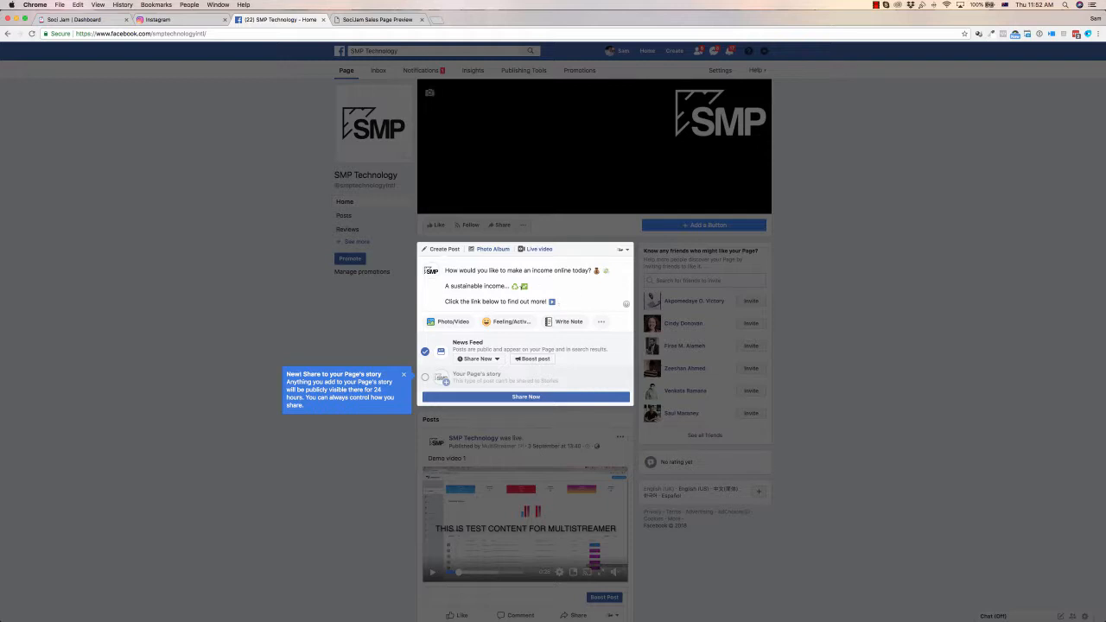
click(530, 394)
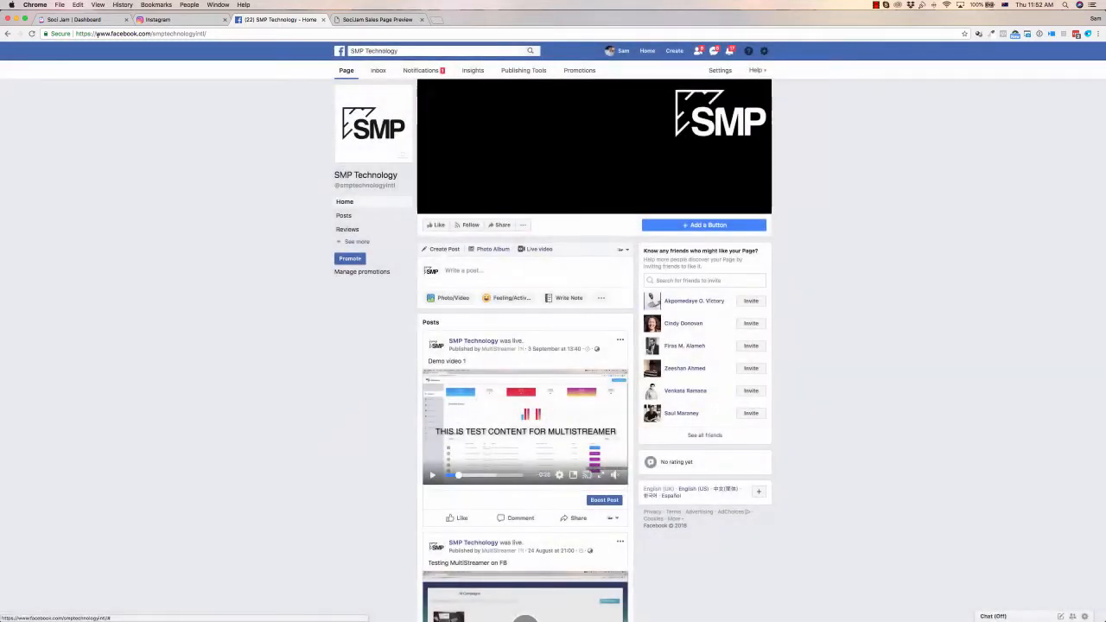
Return to SociJam, convert the text in the Jam It stage and continue to the Publish It stage.
click(87, 19)
click(408, 279)
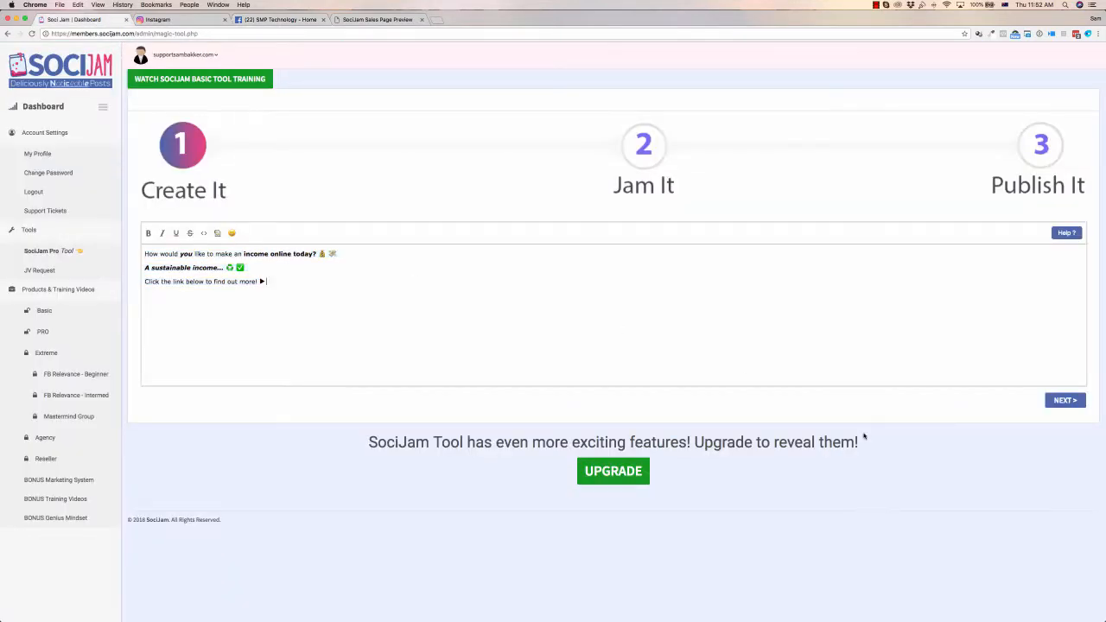
click(1070, 402)
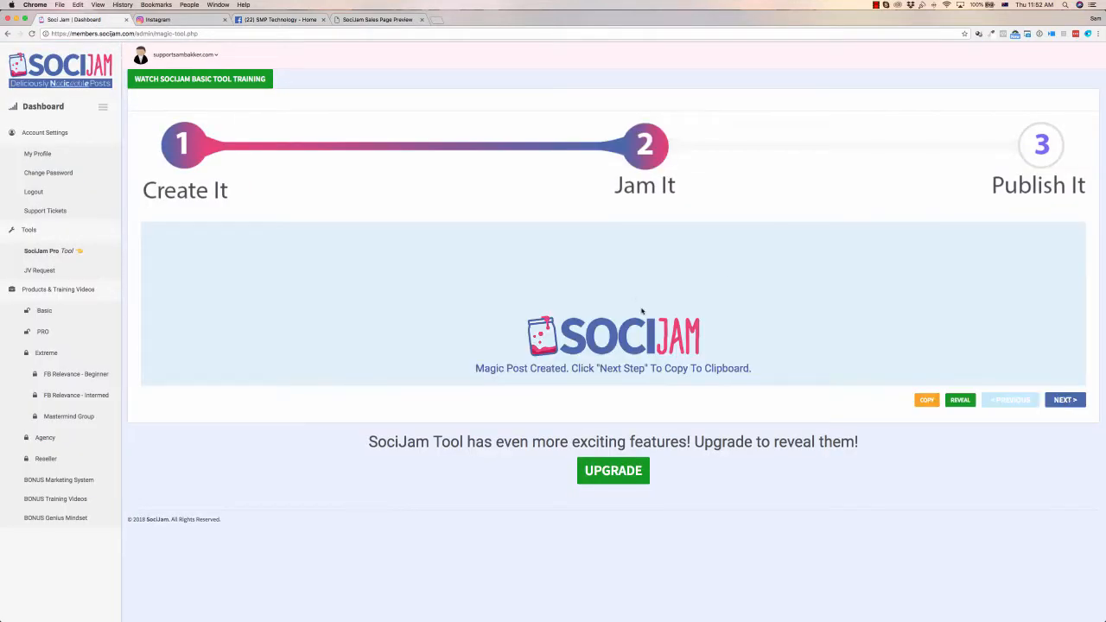
click(1064, 399)
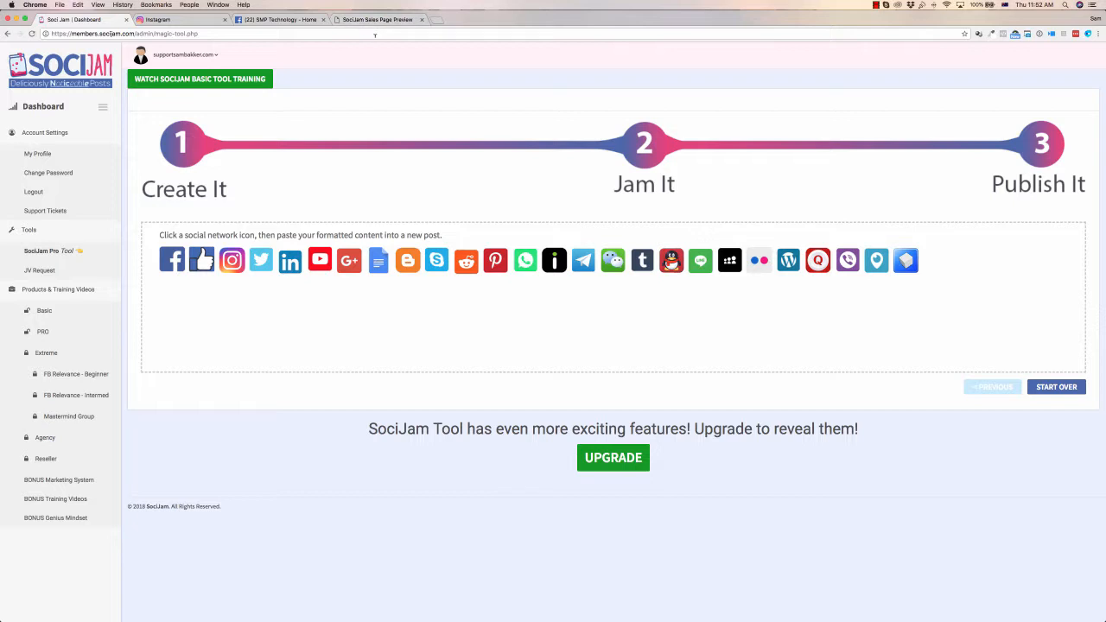
Choose Facebook as the publishing network and paste the converted text into a new post on the SMP Technology page.
click(178, 264)
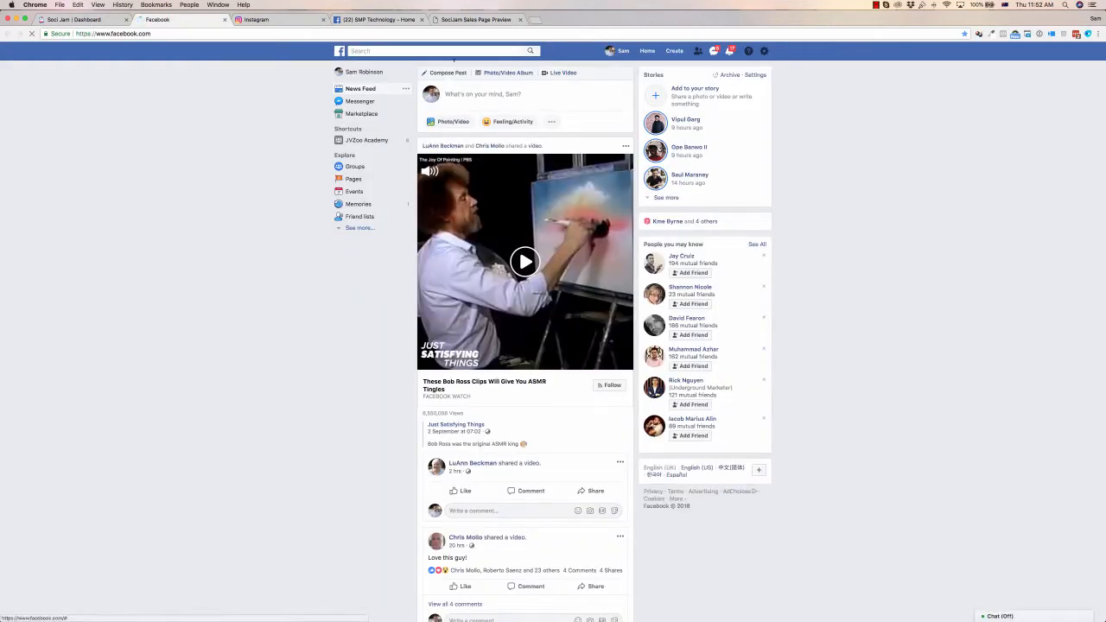
click(393, 23)
click(467, 274)
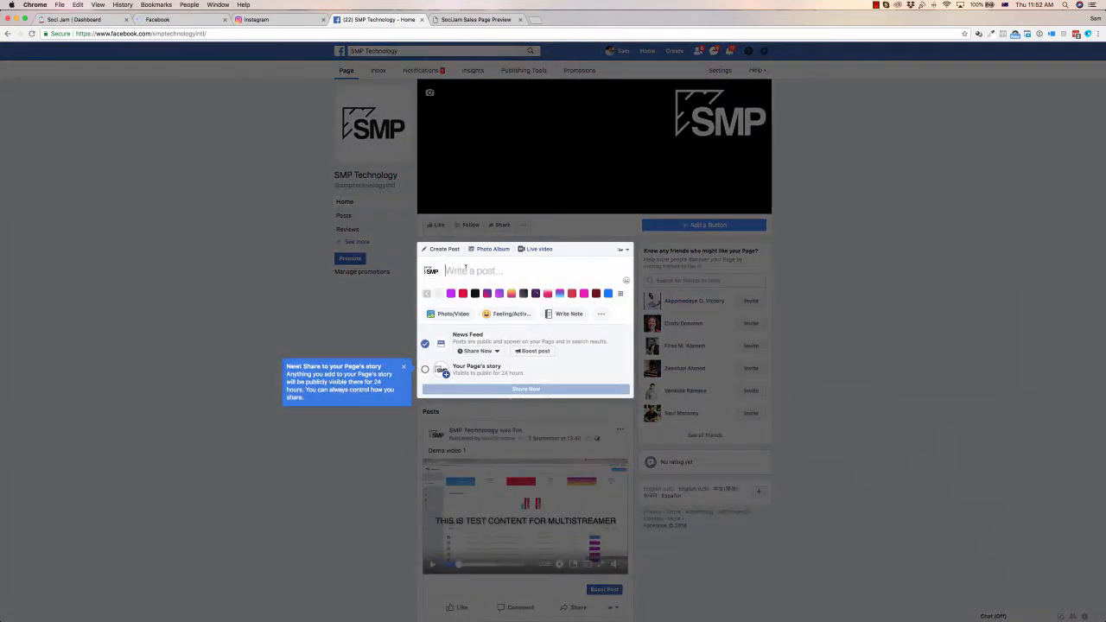
key(super+v)
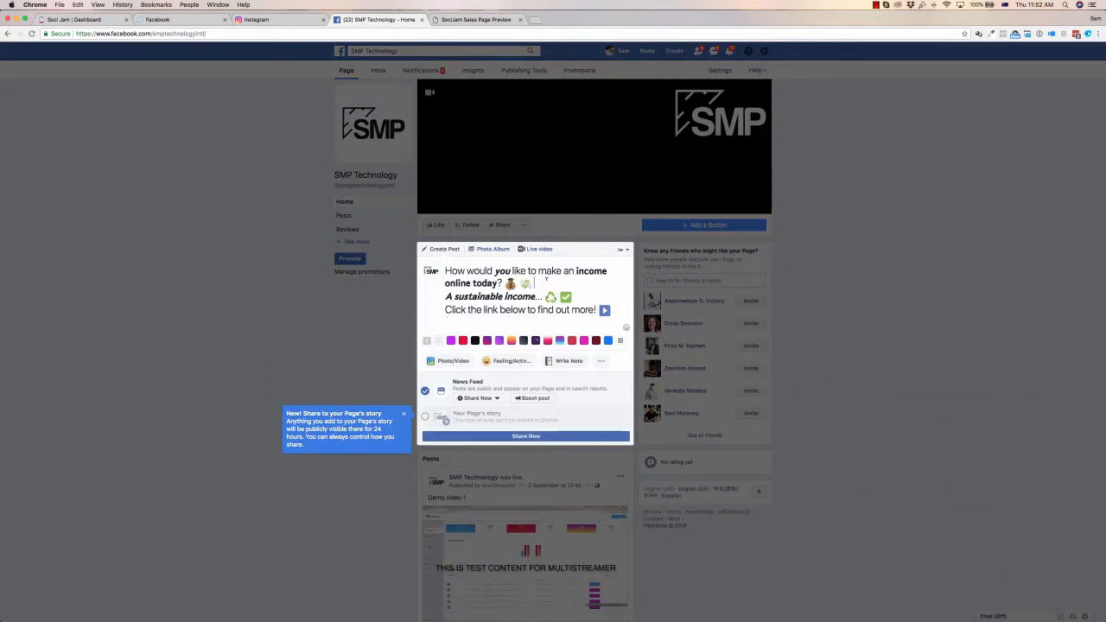
Add a blank line after the first sentence and another after "A sustainable income..." in the Facebook post.
key(Return)
click(575, 307)
key(Return)
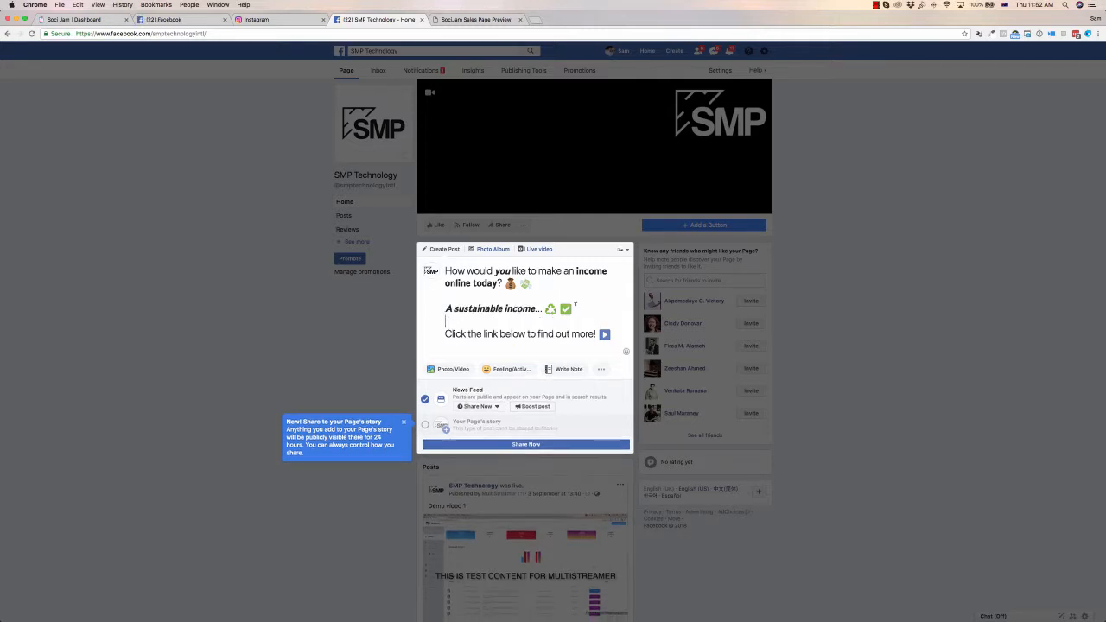
click(615, 340)
key(Return)
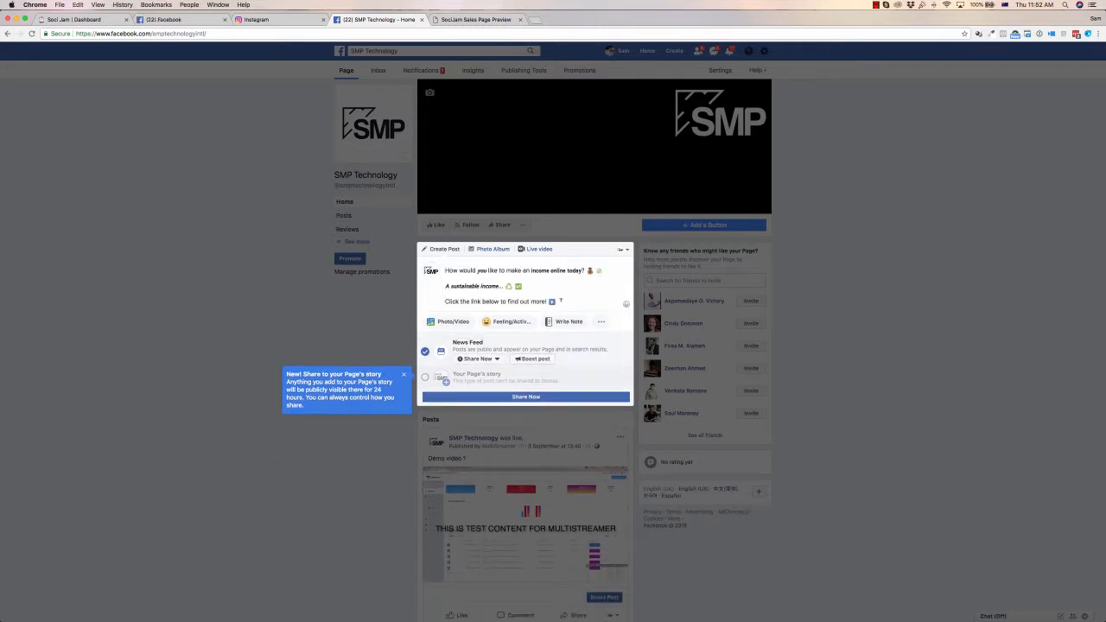
key(Return)
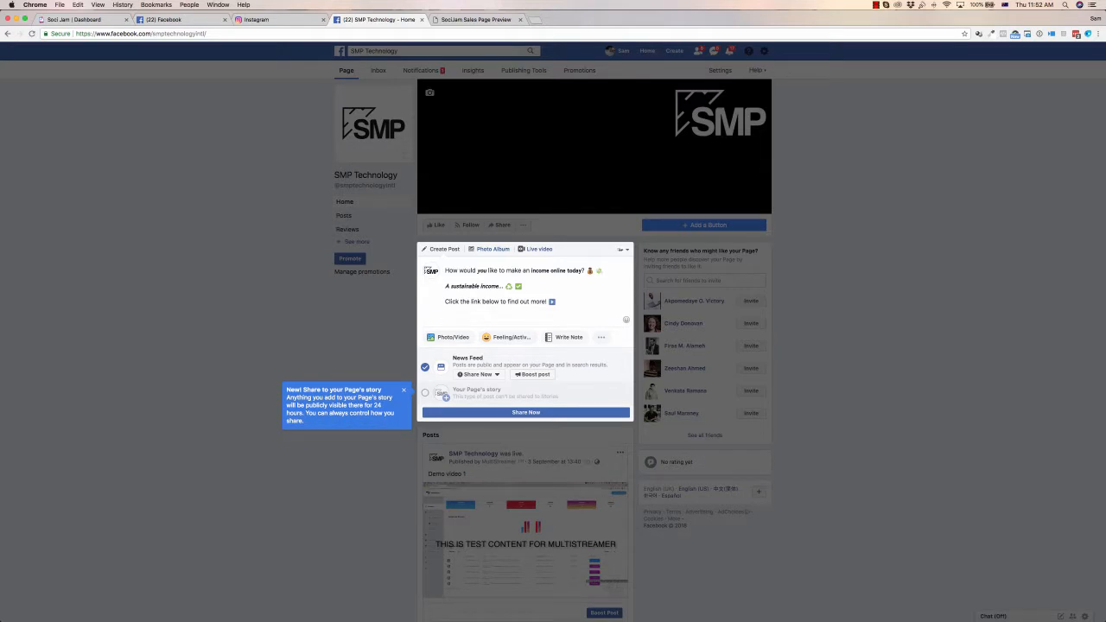
text(http://)
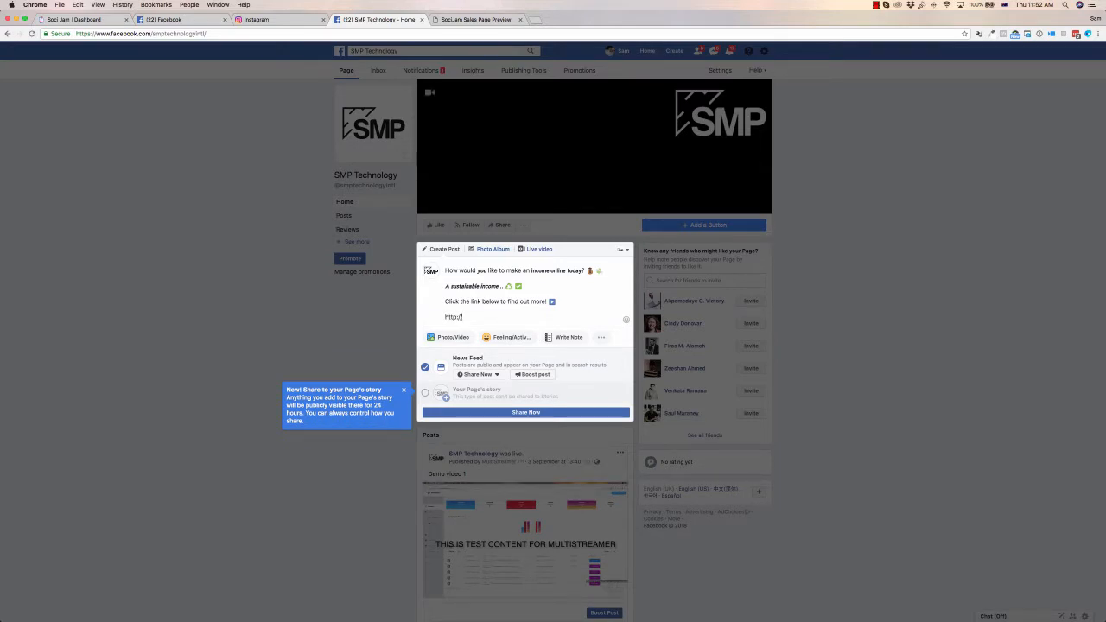
text(stuff.co.nz)
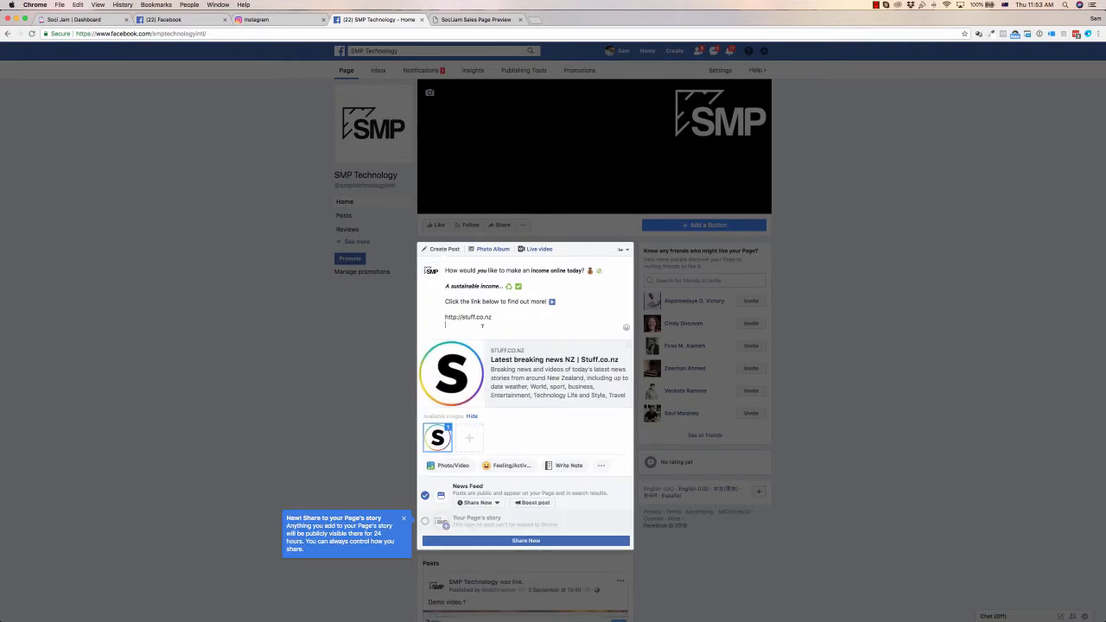
Review the Facebook post's complete text by highlighting it, and switch back to SociJam's Publish It stage.
drag(505, 316, 442, 270)
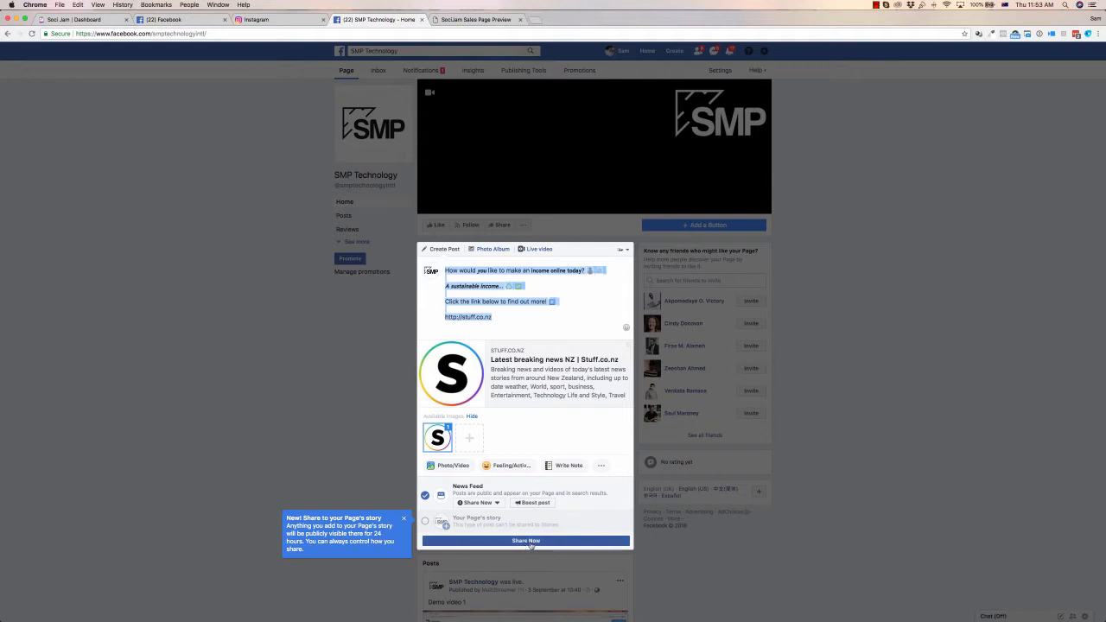
click(513, 313)
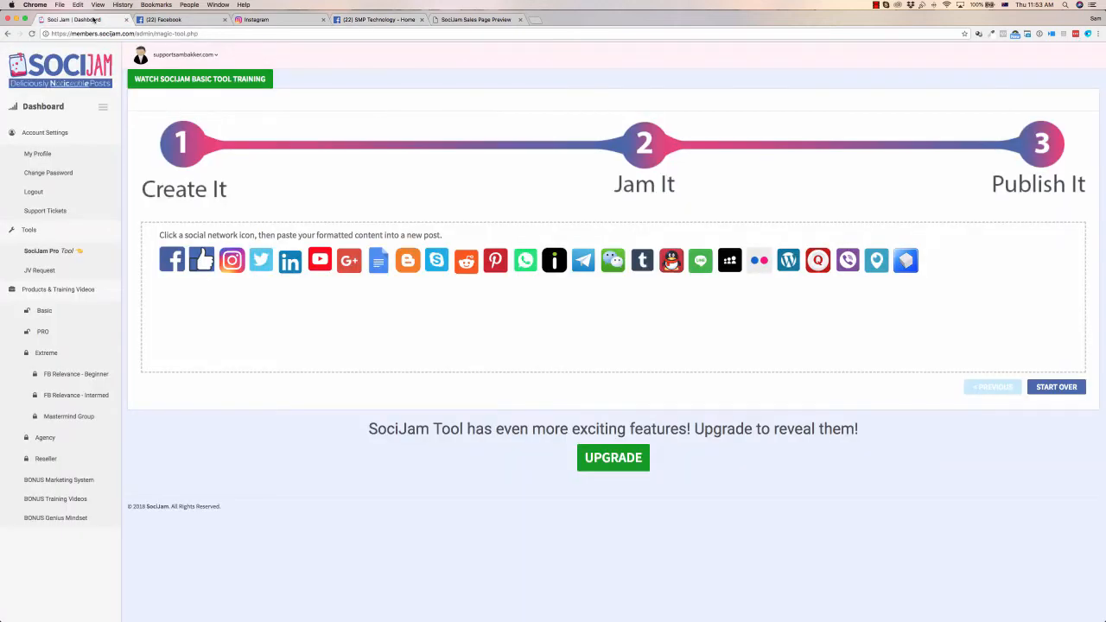
click(93, 19)
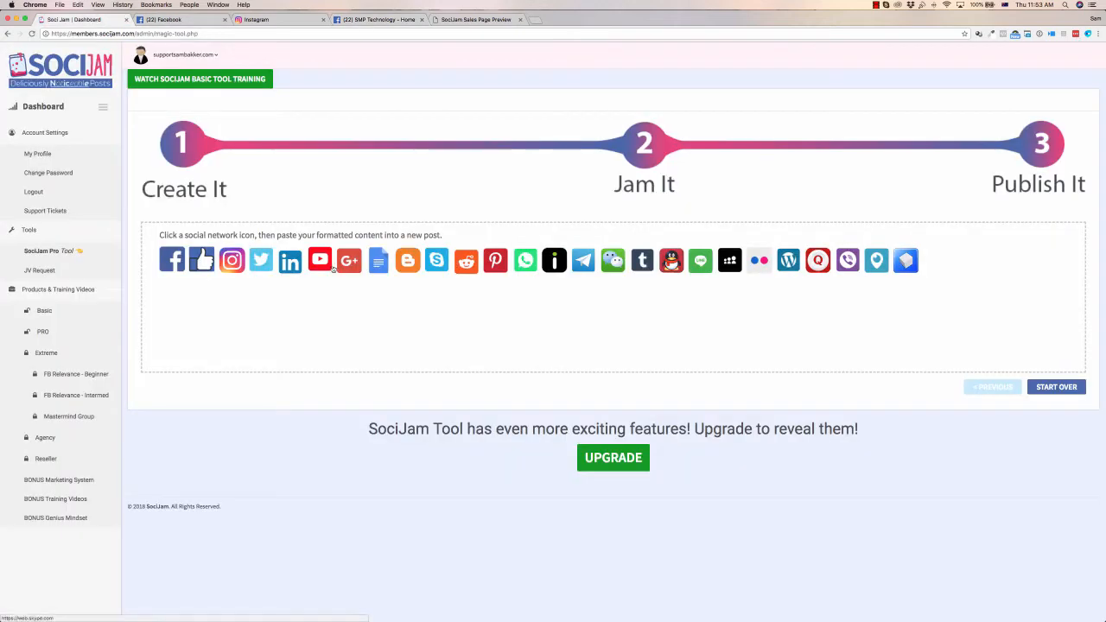